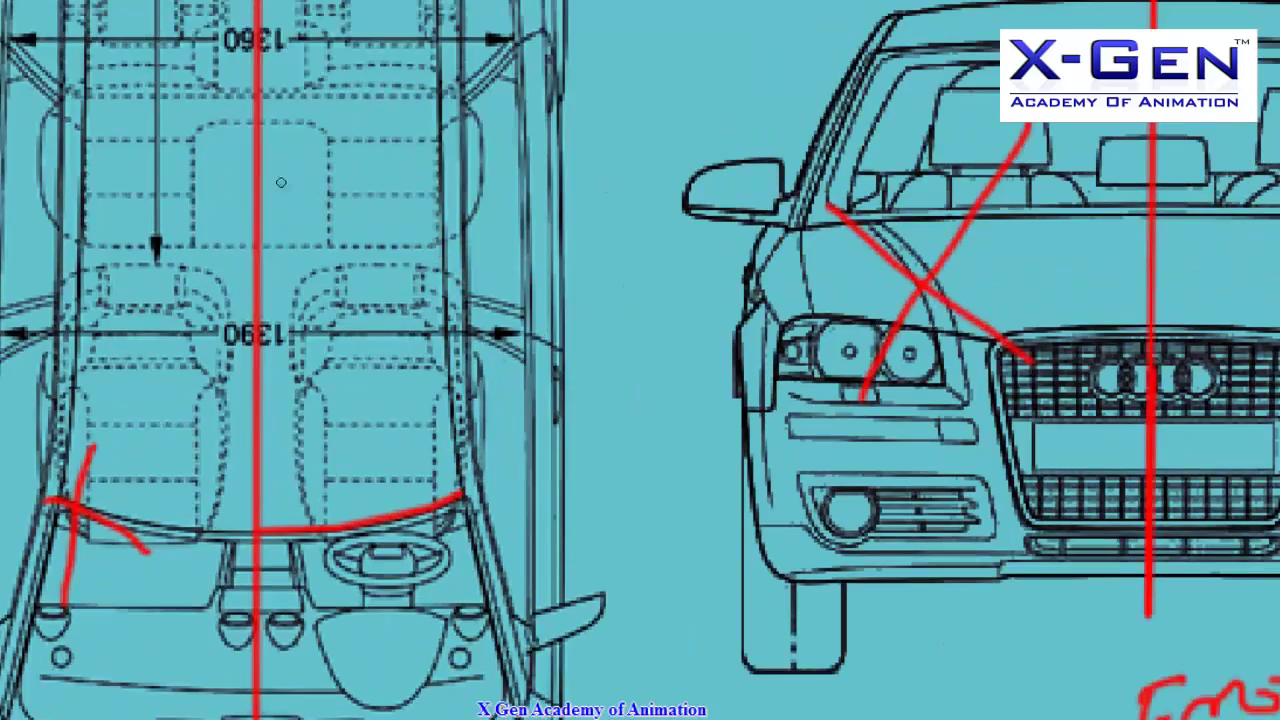
Paint red topology lines down the car's side and along the windshield top.
drag(446, 315, 461, 447)
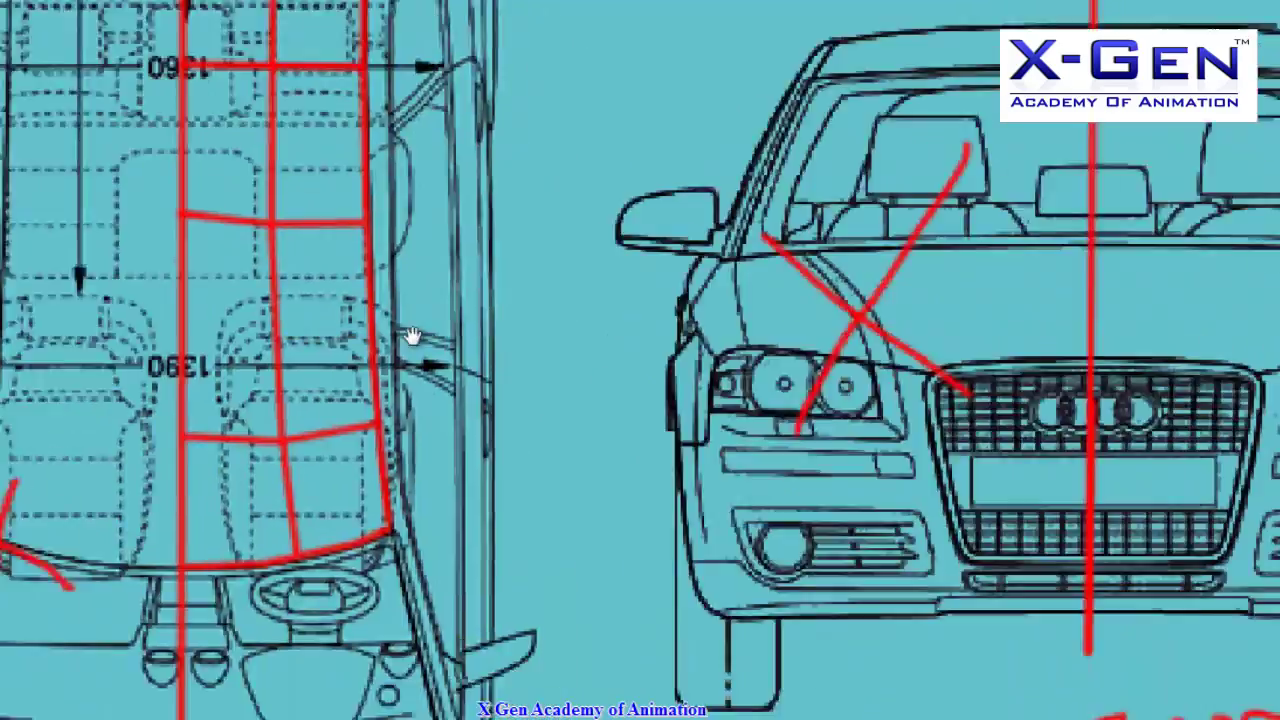
drag(686, 195, 963, 205)
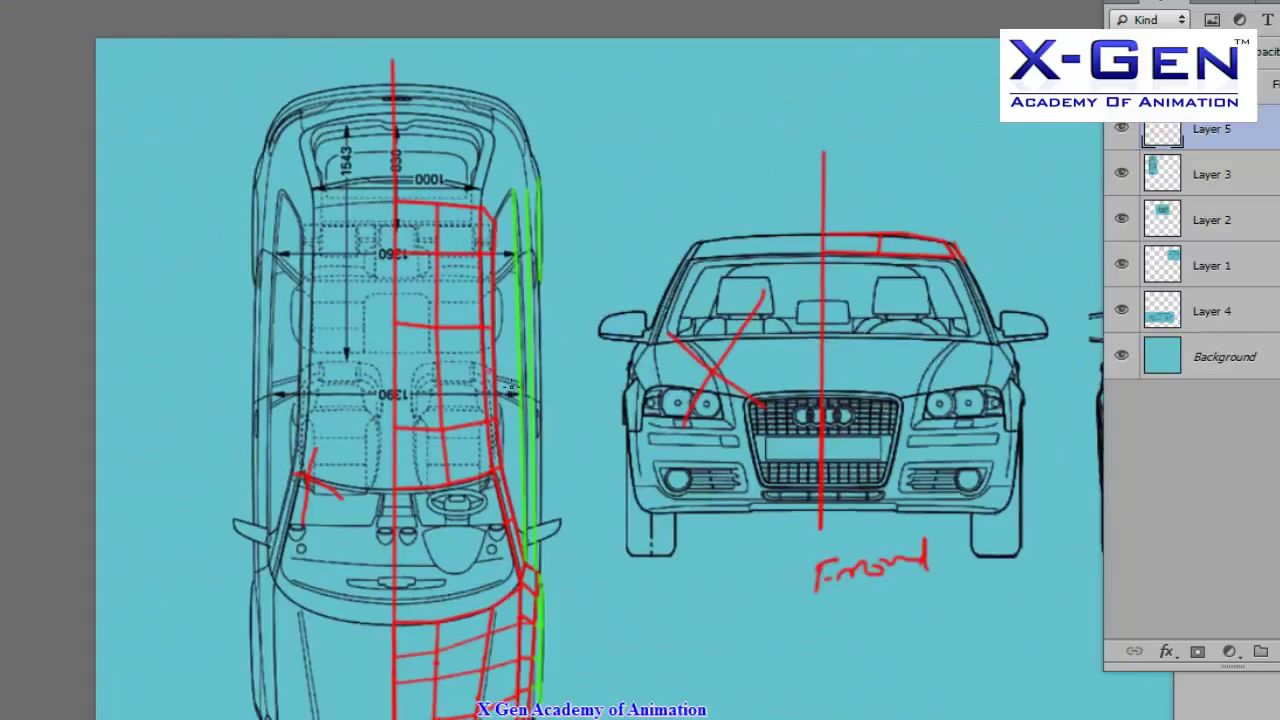
scroll(509, 387, down, 3)
scroll(771, 283, up, 2)
scroll(560, 437, up, 2)
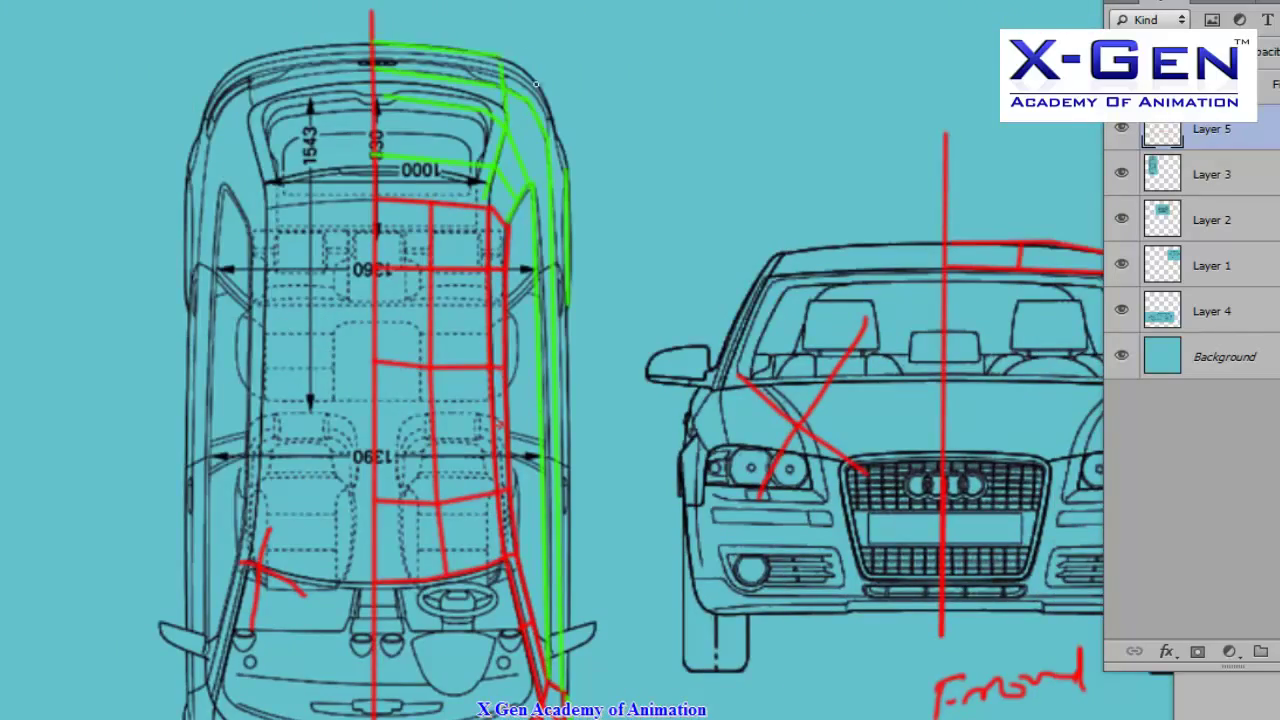
scroll(509, 194, down, 2)
scroll(600, 250, up, 2)
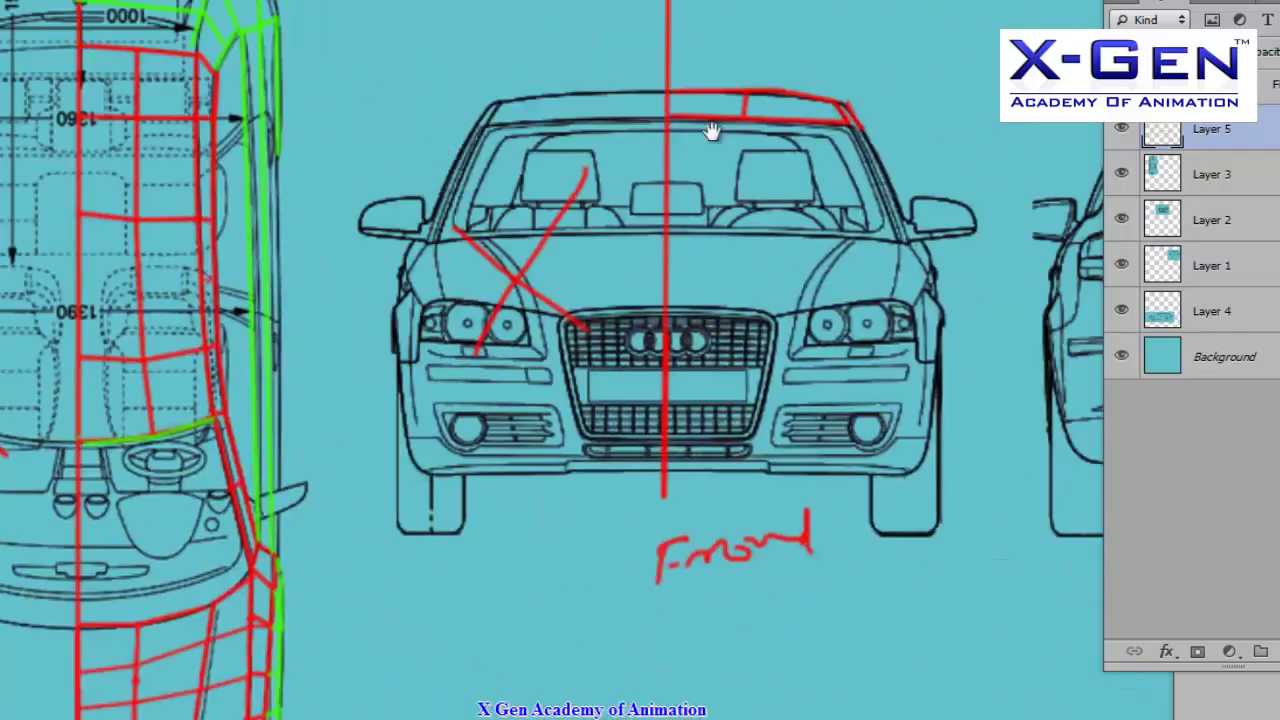
scroll(711, 131, up, 2)
scroll(531, 108, down, 2)
scroll(530, 300, up, 2)
scroll(529, 320, down, 2)
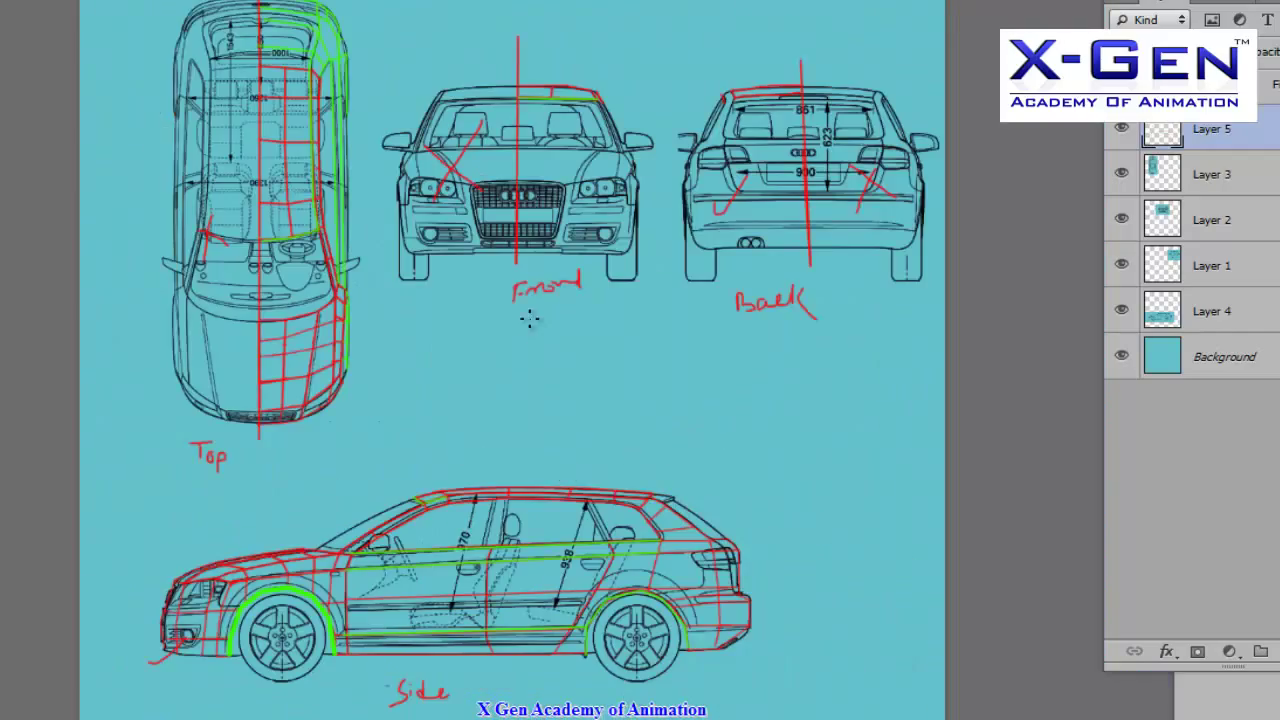
scroll(630, 517, up, 1)
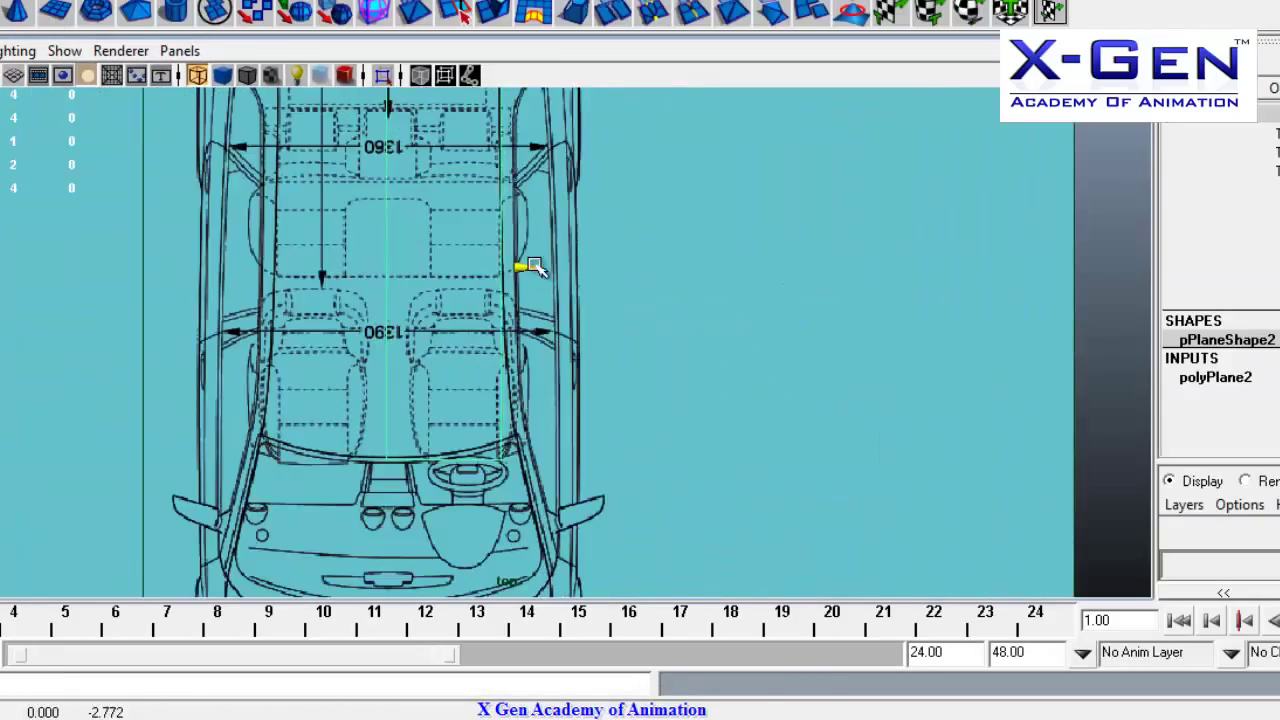
Edit the polygon plane's subdivisions setting in the Channel Box.
click(1245, 390)
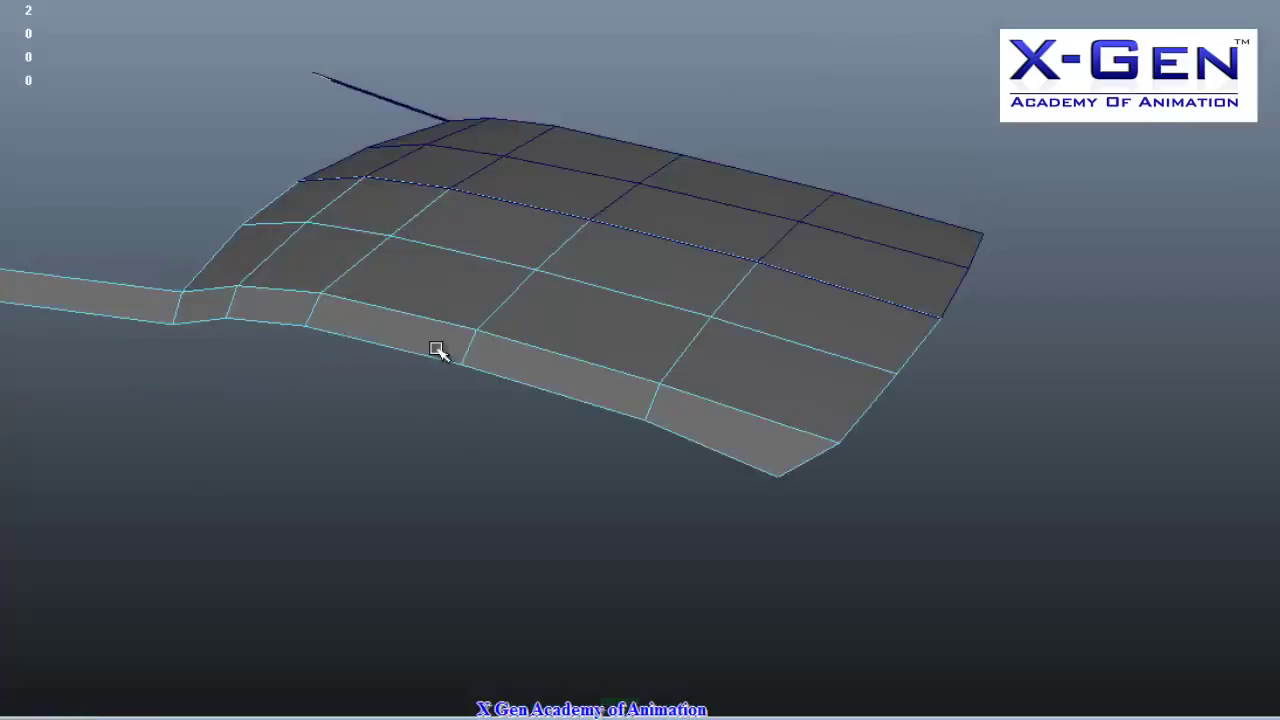
Put the panel mesh in vertex mode and select a vertex on its border edge.
scroll(388, 365, up, 5)
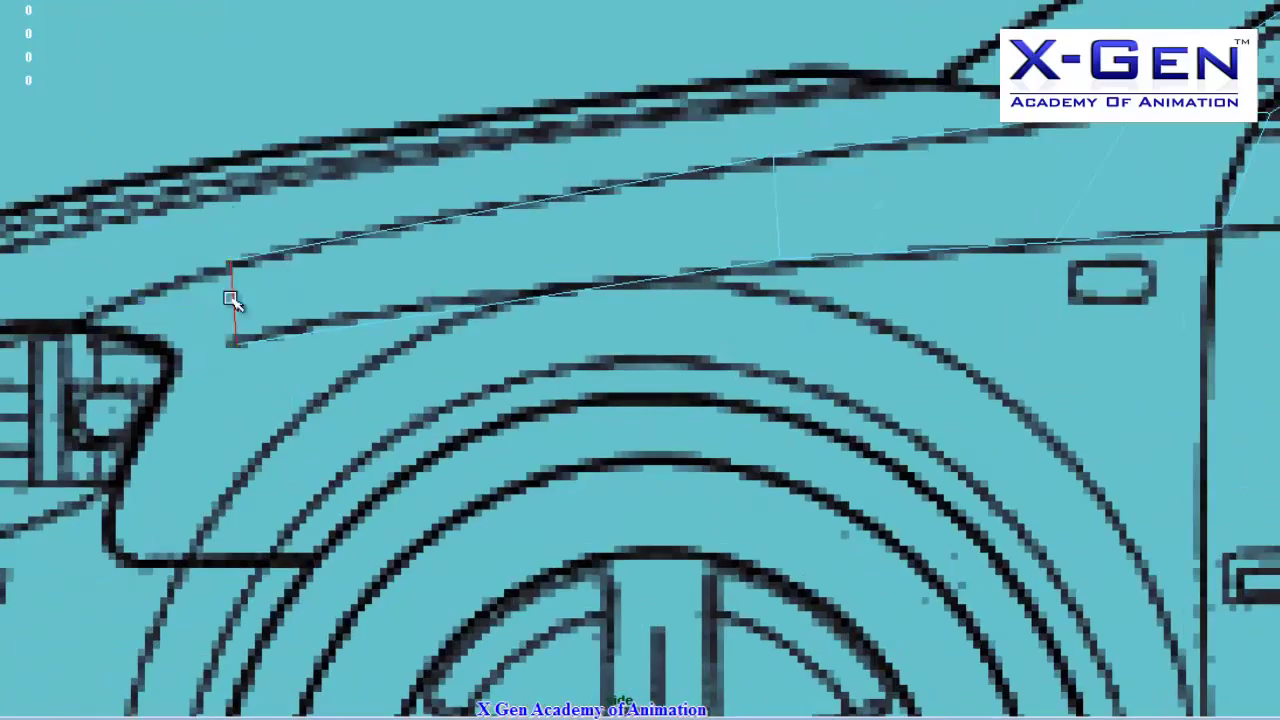
right_drag(194, 251, 129, 251)
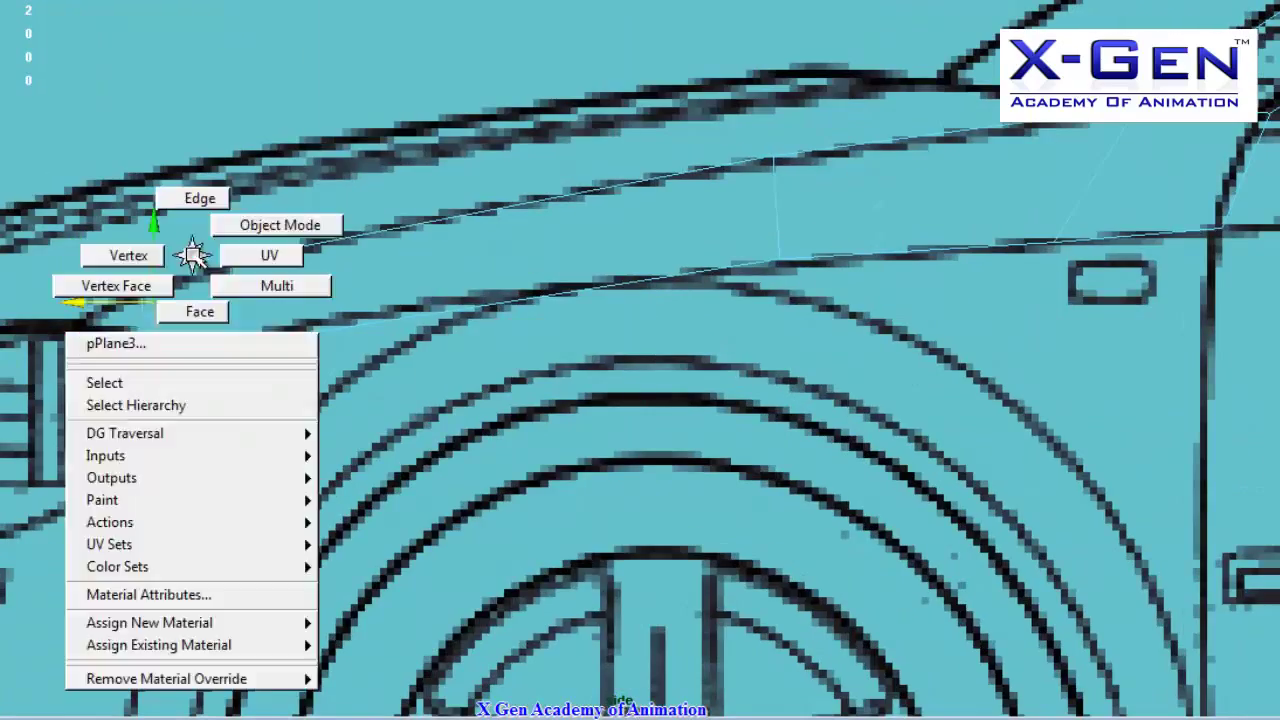
click(218, 265)
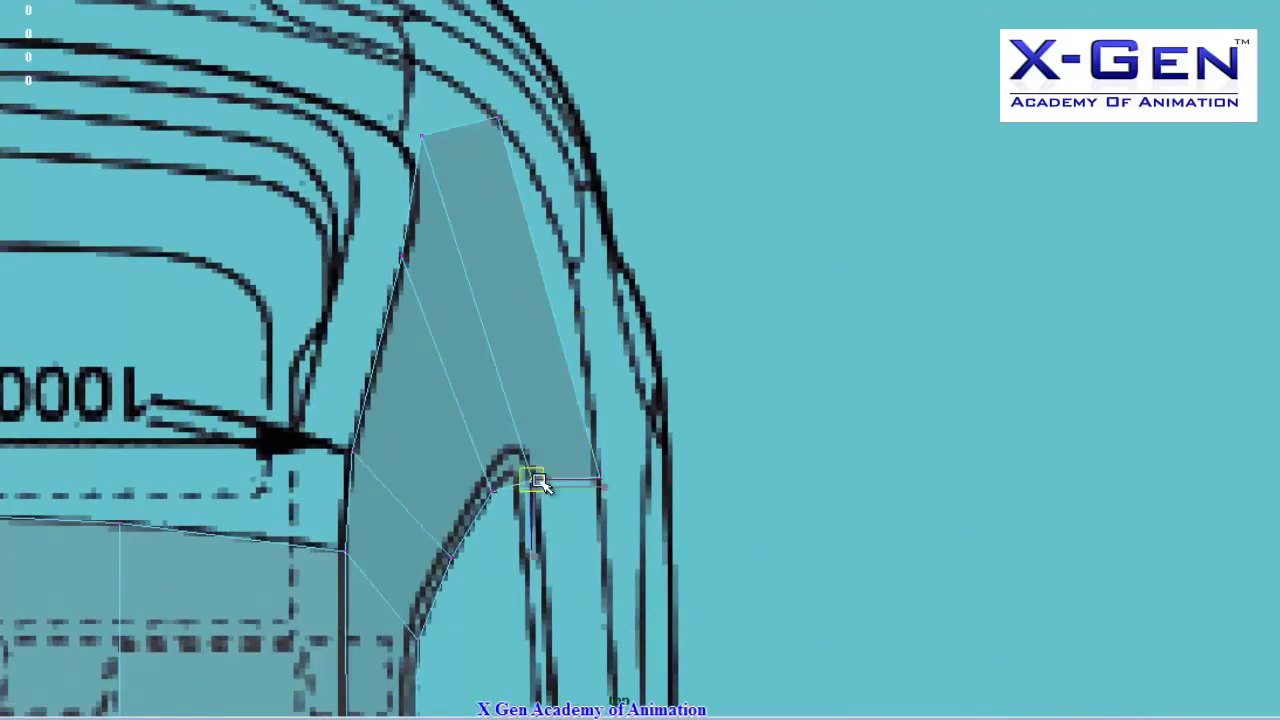
Select the panel vertex near the rear light for alignment to the wheel-arch curve.
click(535, 480)
scroll(737, 400, down, 5)
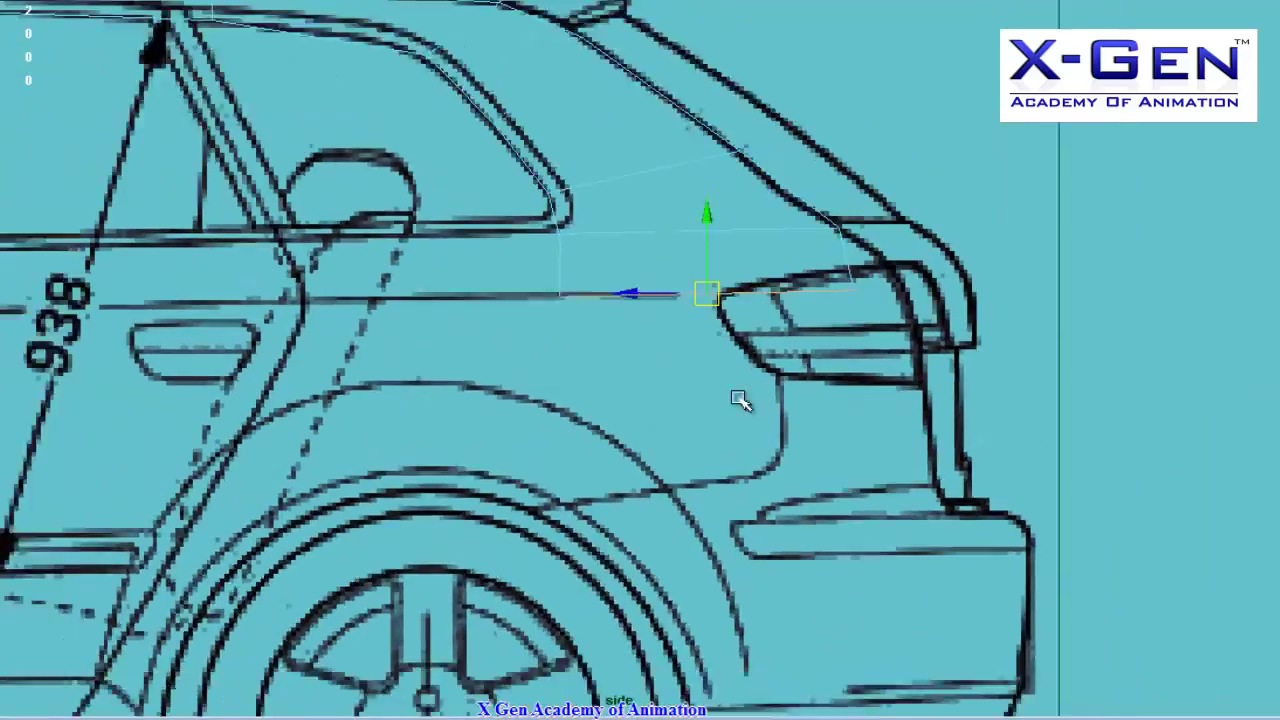
scroll(688, 423, up, 5)
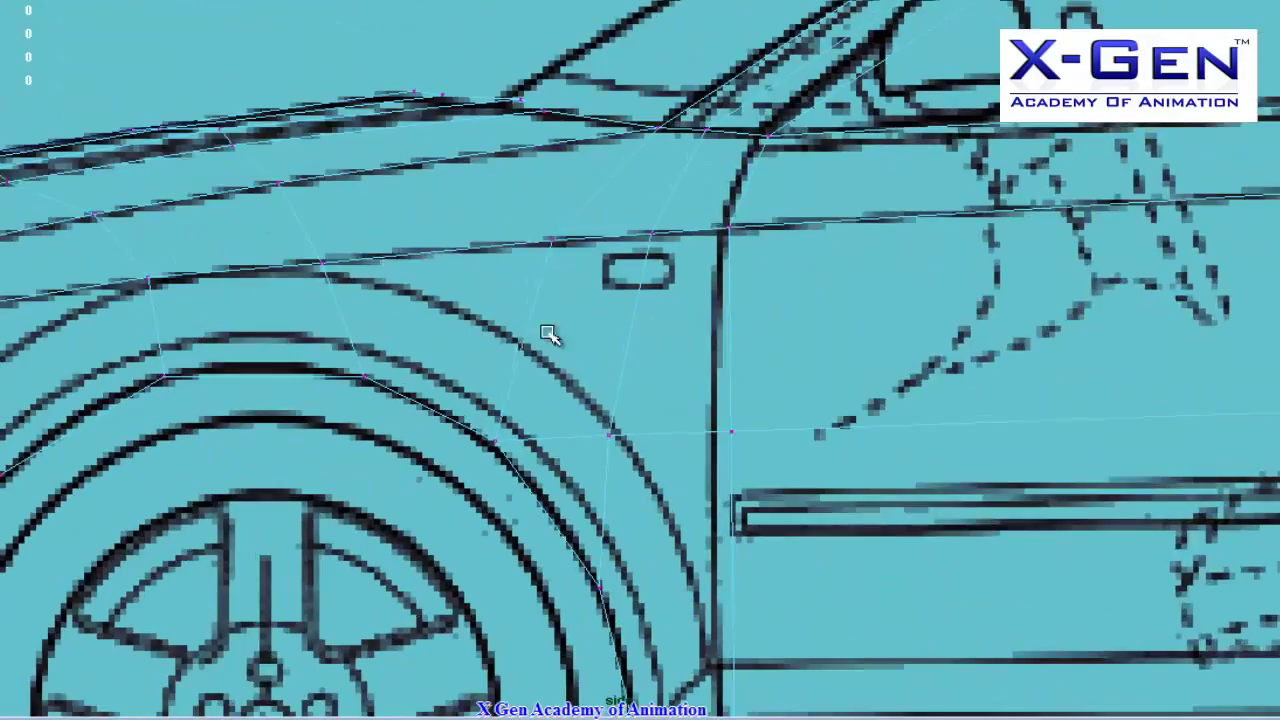
Marquee-select a group of front fender vertices and bring up the mesh's component modes.
drag(577, 180, 705, 512)
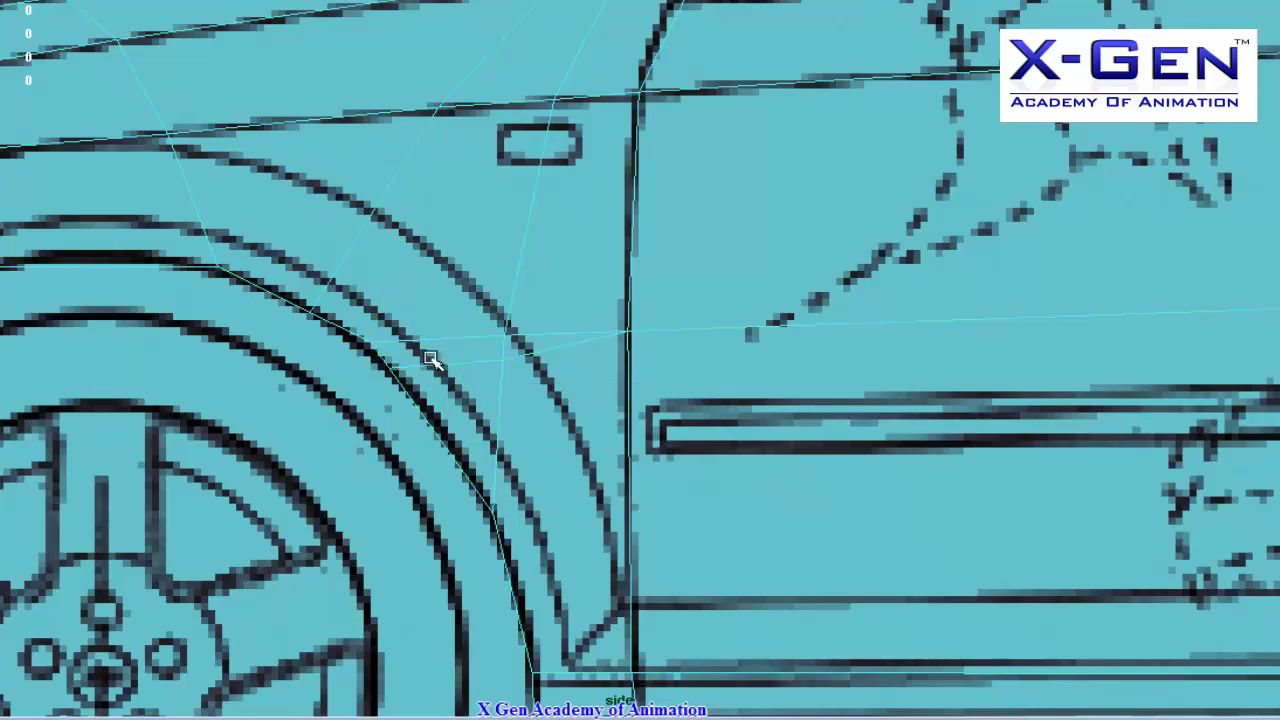
right_drag(430, 360, 373, 351)
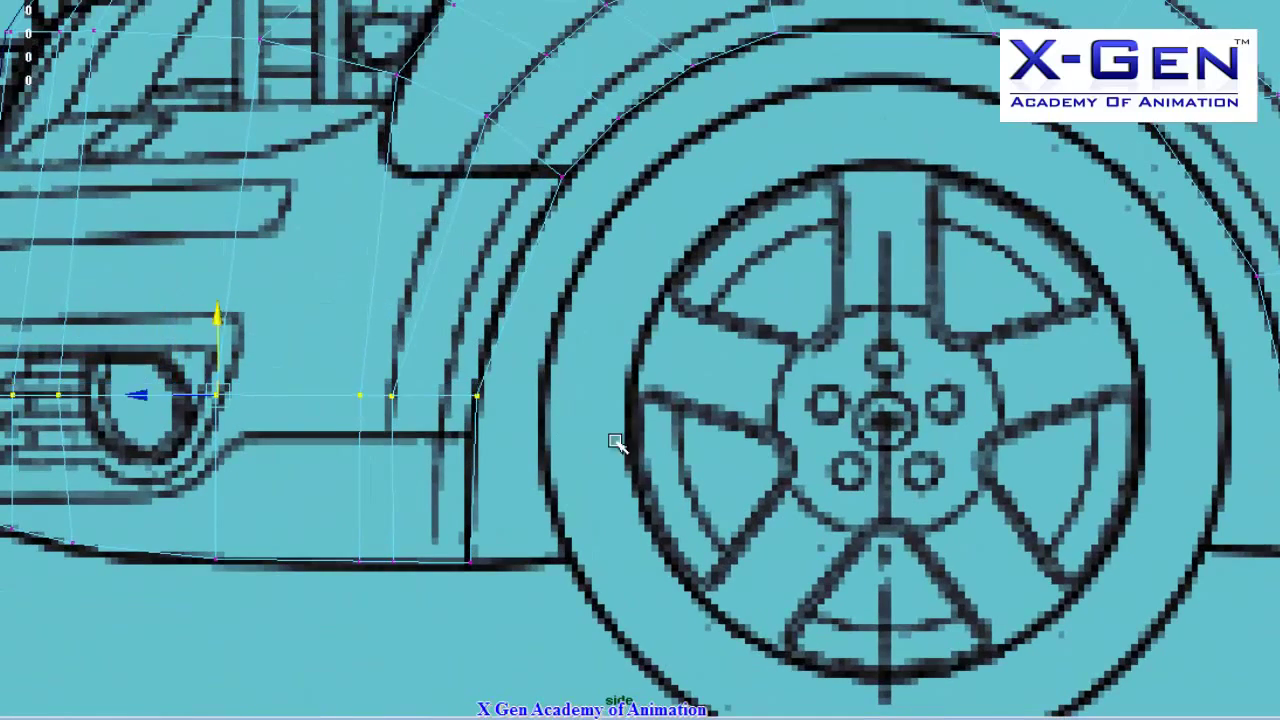
right_click(432, 288)
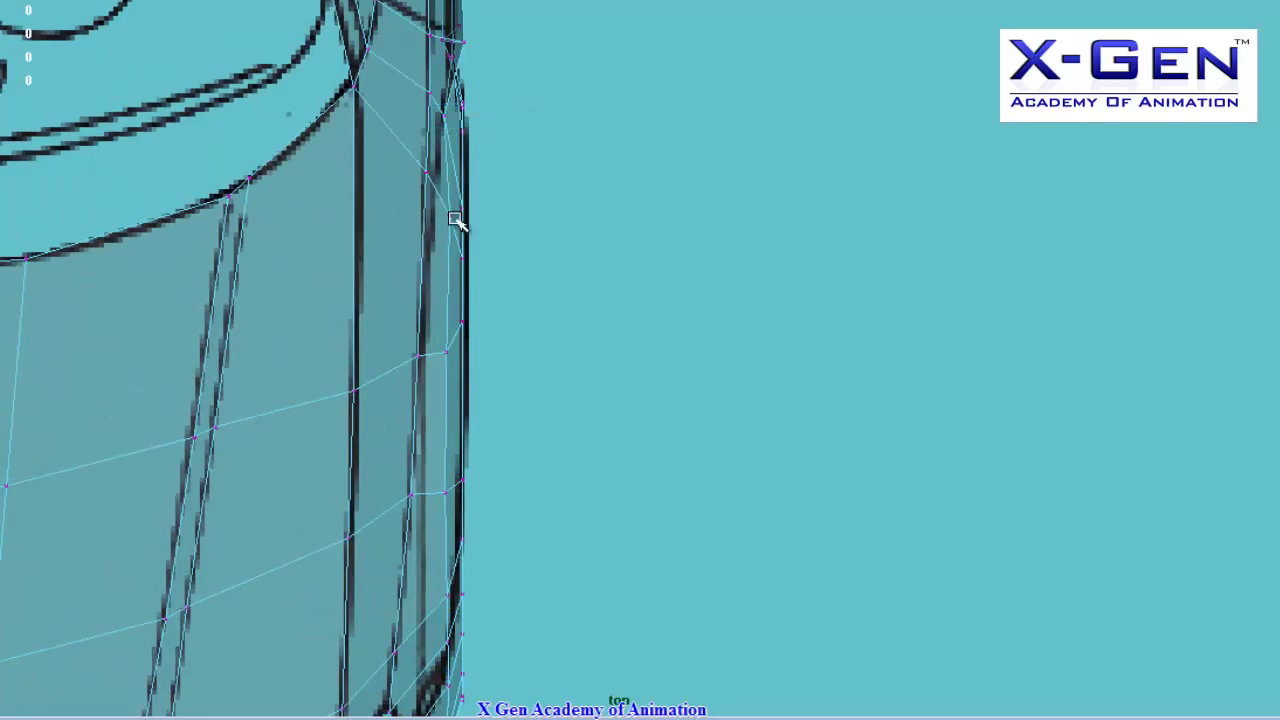
Pan the top view to bring the mesh's lower front corner into view.
middle_drag(481, 667, 519, 367)
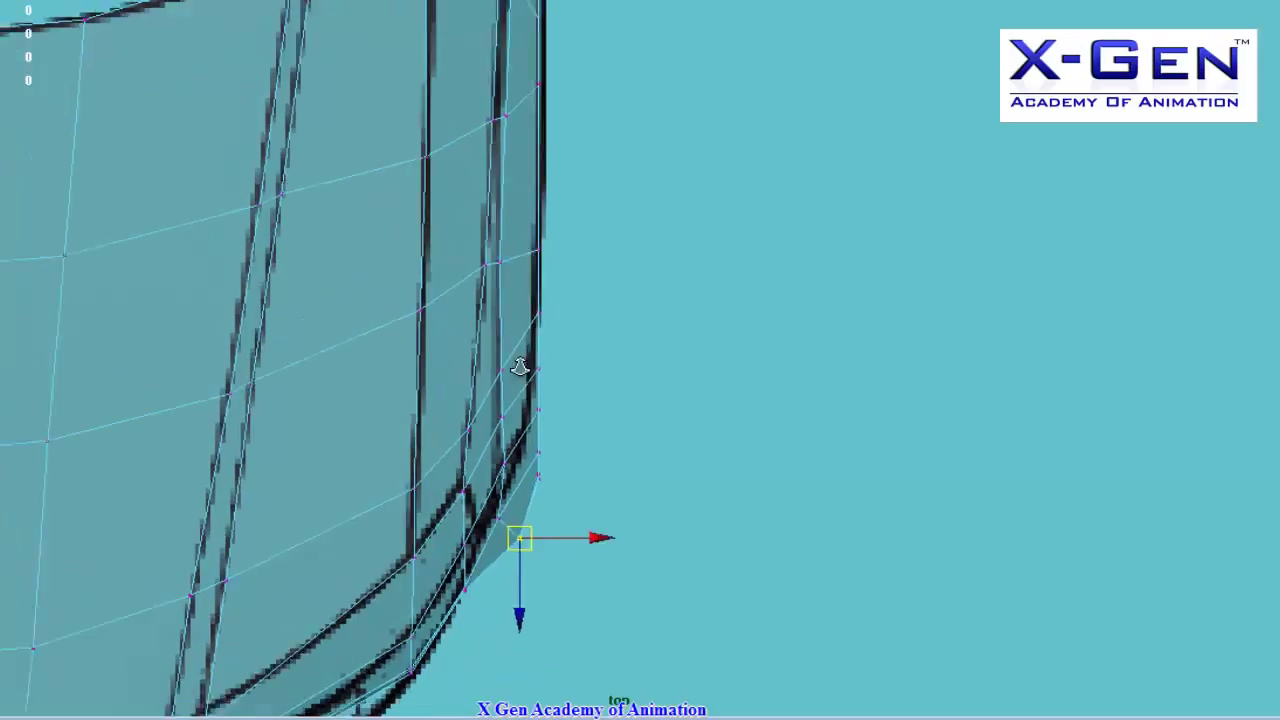